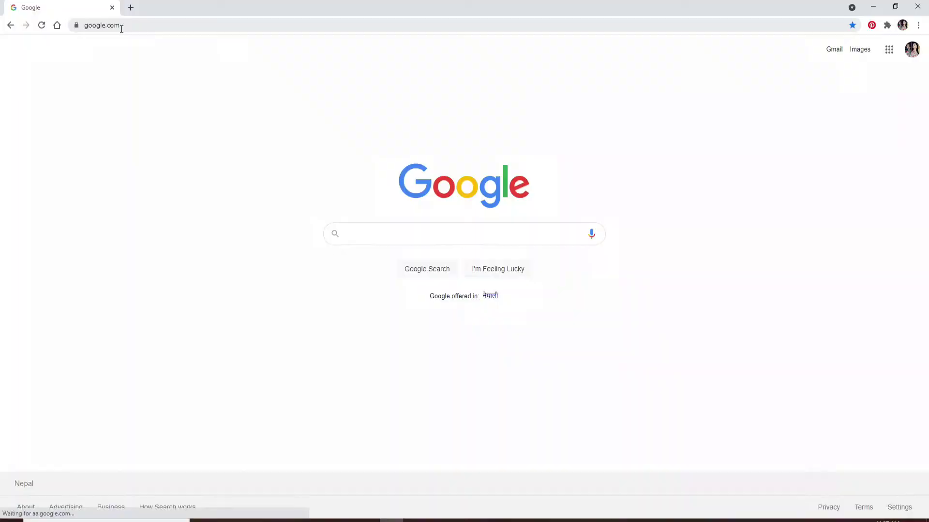
pyautogui.click(130, 26)
pyautogui.write('www.phhmortgage.com')
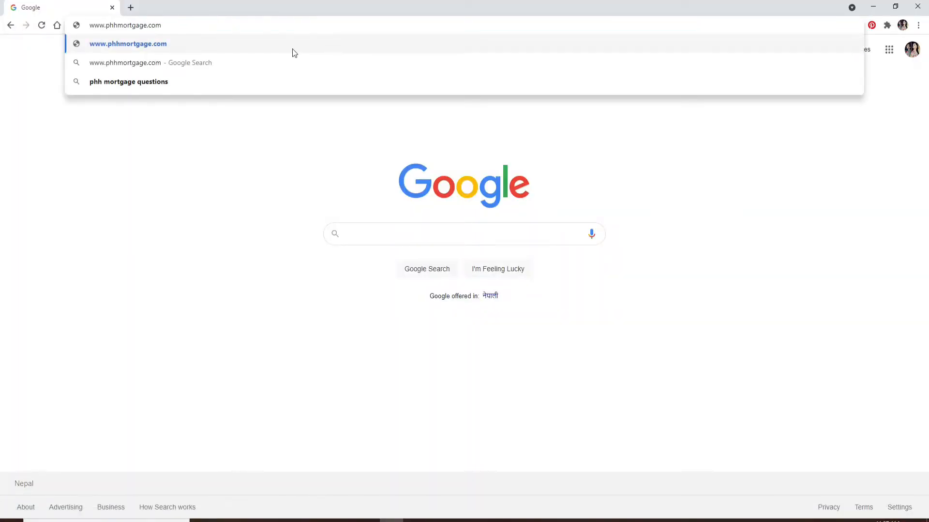
pyautogui.press('Return')
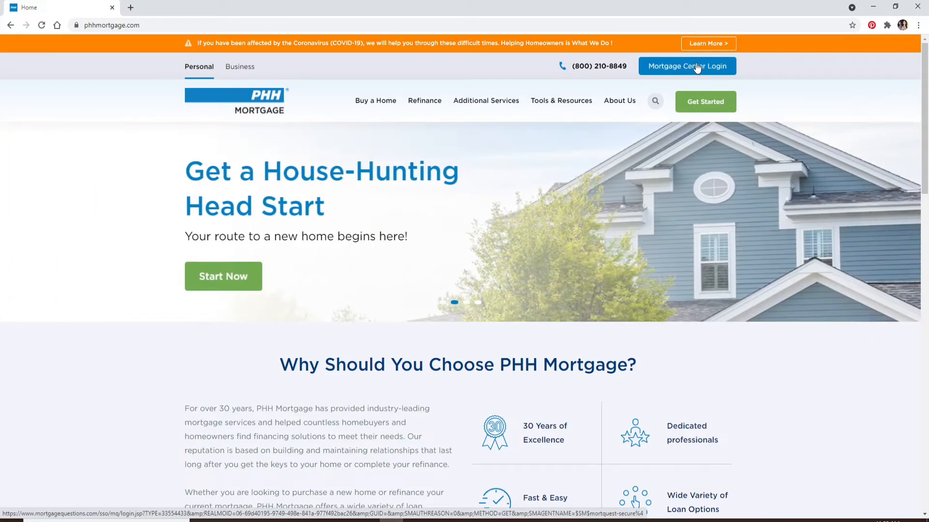
# - Open the Mortgage Center Login link from the PHH Mortgage home page
pyautogui.click(697, 66)
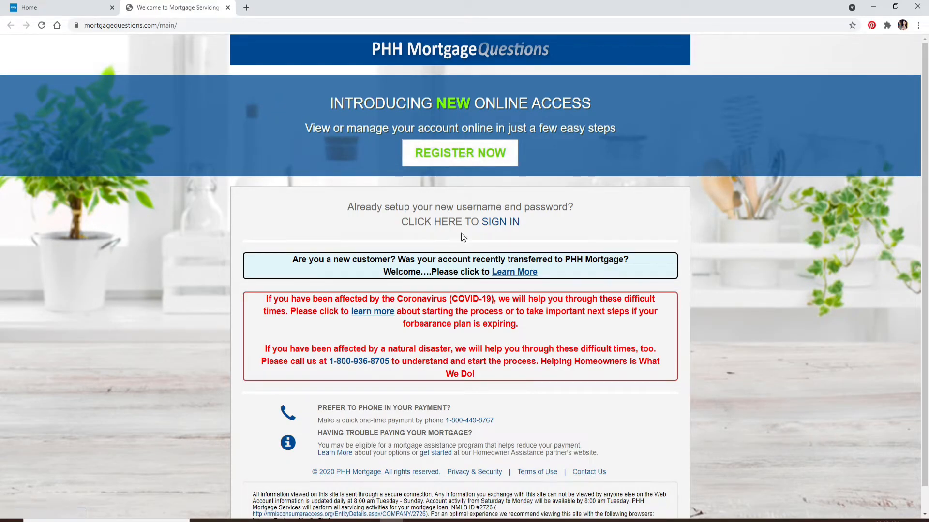
# - Go to the existing-account sign-in form and enter the username and password
pyautogui.click(504, 227)
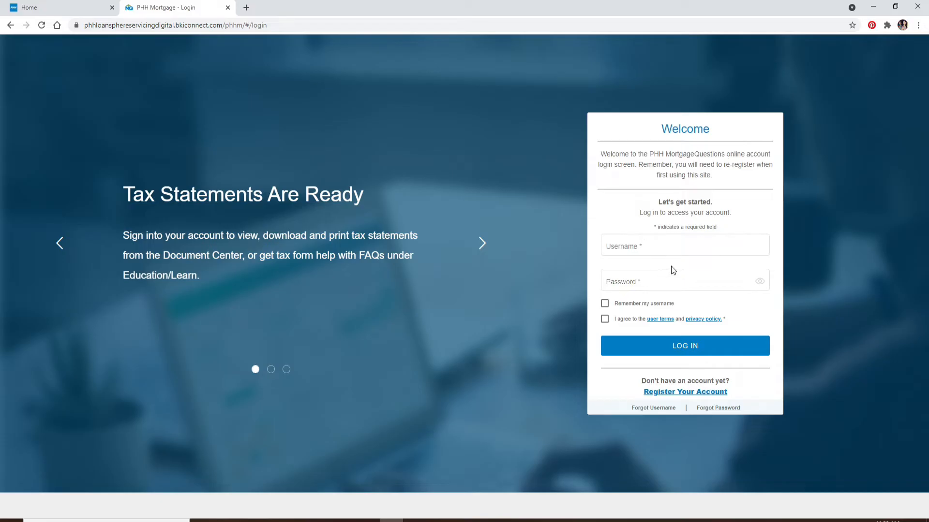
pyautogui.click(661, 249)
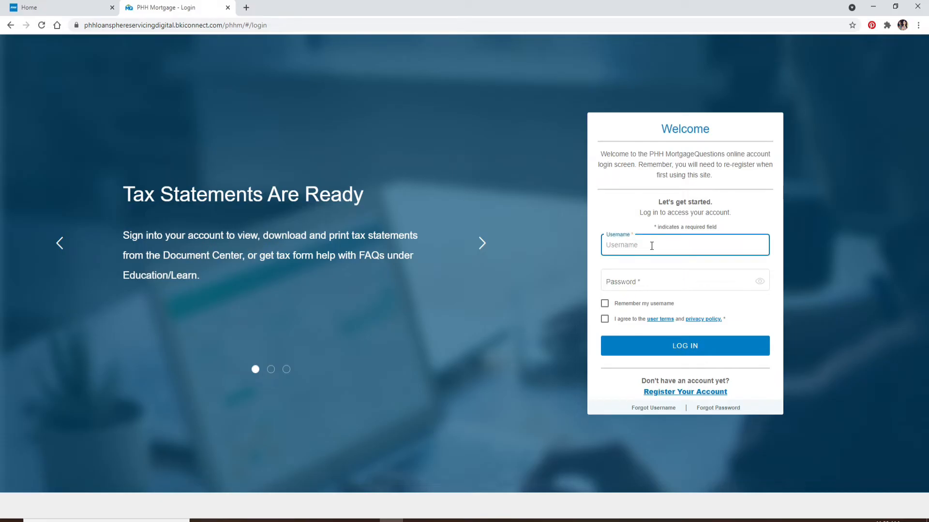
pyautogui.write('rupadulal')
pyautogui.press('Tab')
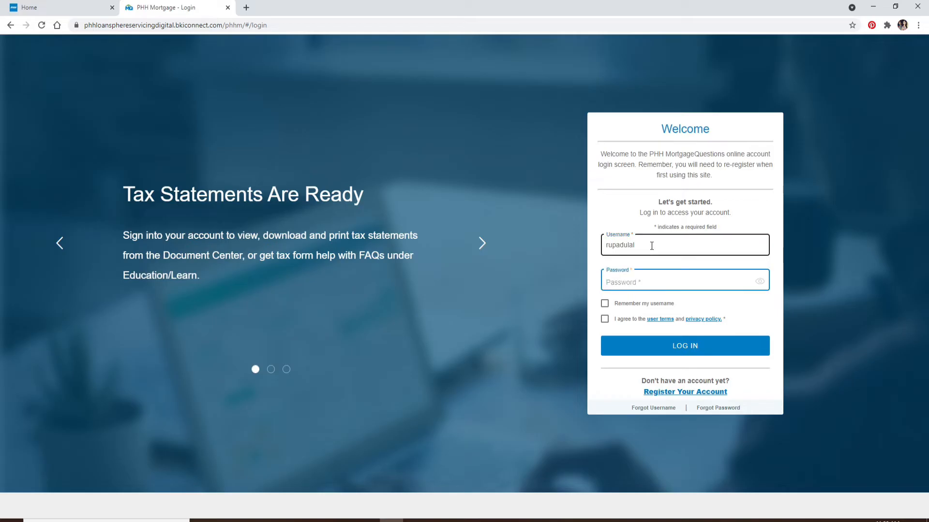
pyautogui.write('*************')
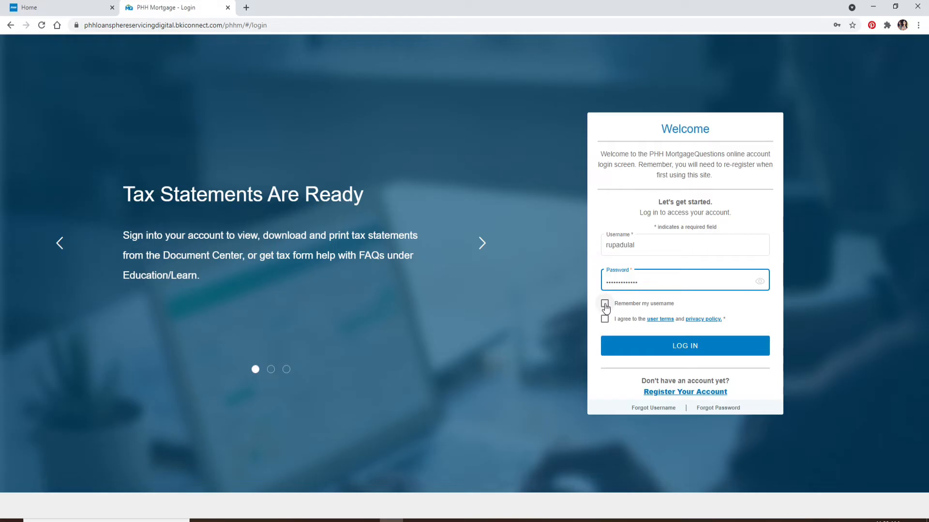
# - Leave 'Remember my username' unticked and agree to the user terms and privacy policy
pyautogui.click(606, 307)
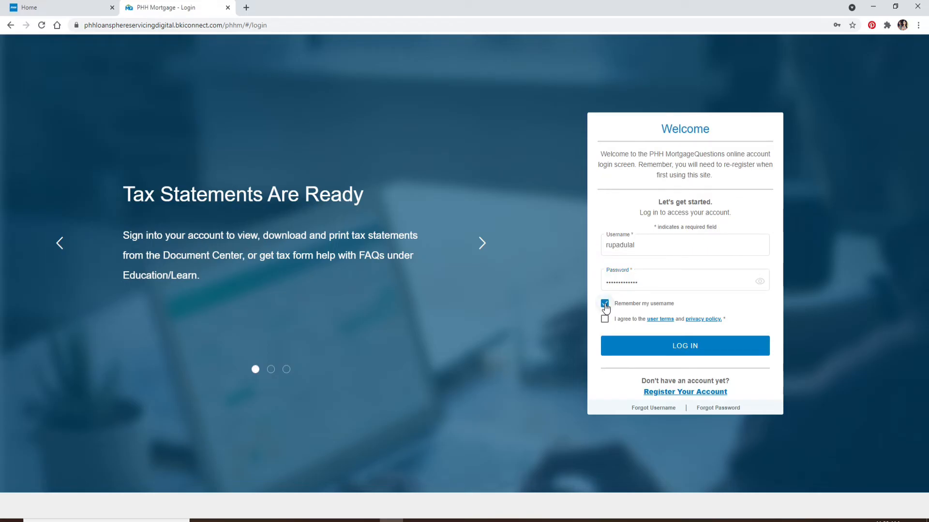
pyautogui.click(605, 308)
pyautogui.click(606, 322)
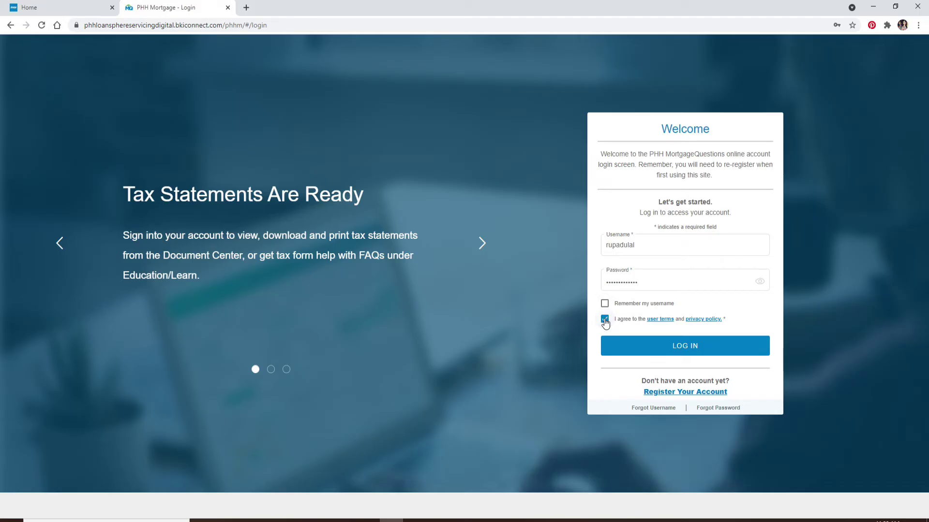
# - Submit the login, then return to the username and password fields
pyautogui.click(673, 347)
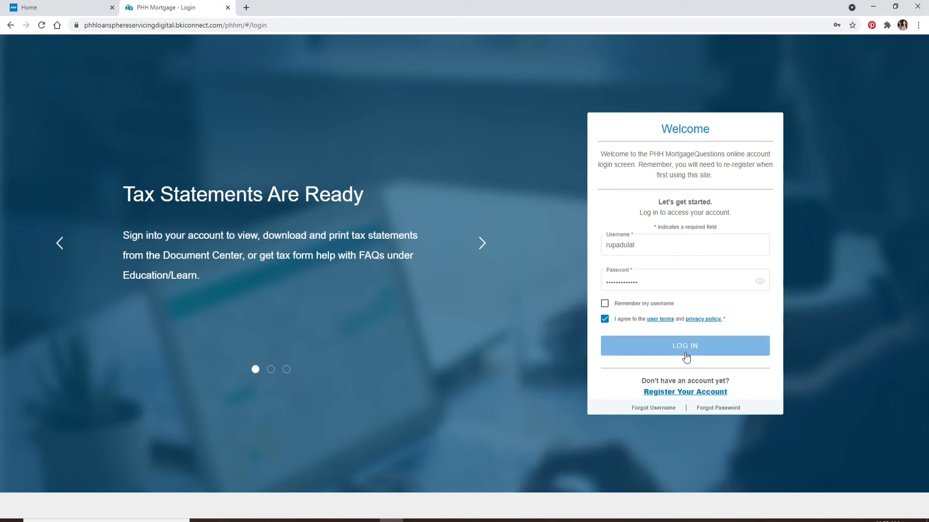
pyautogui.click(654, 246)
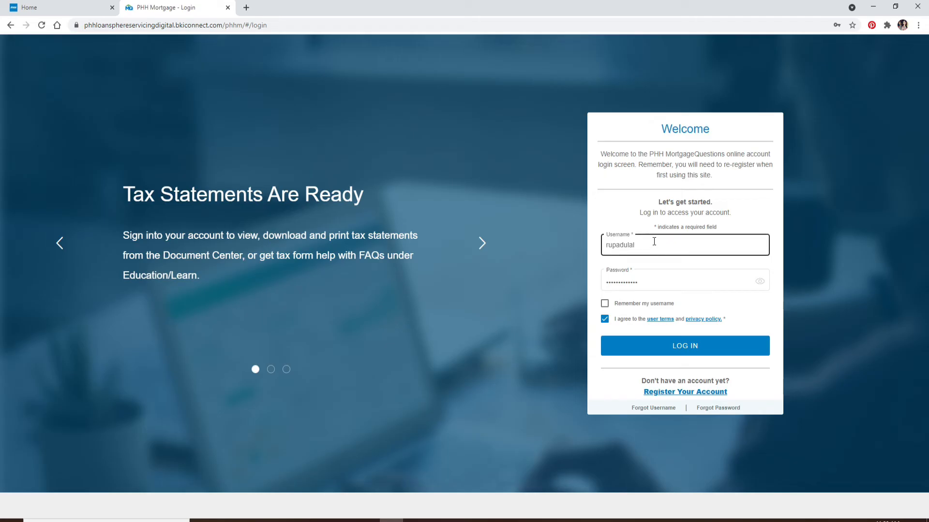
pyautogui.click(647, 281)
pyautogui.click(640, 408)
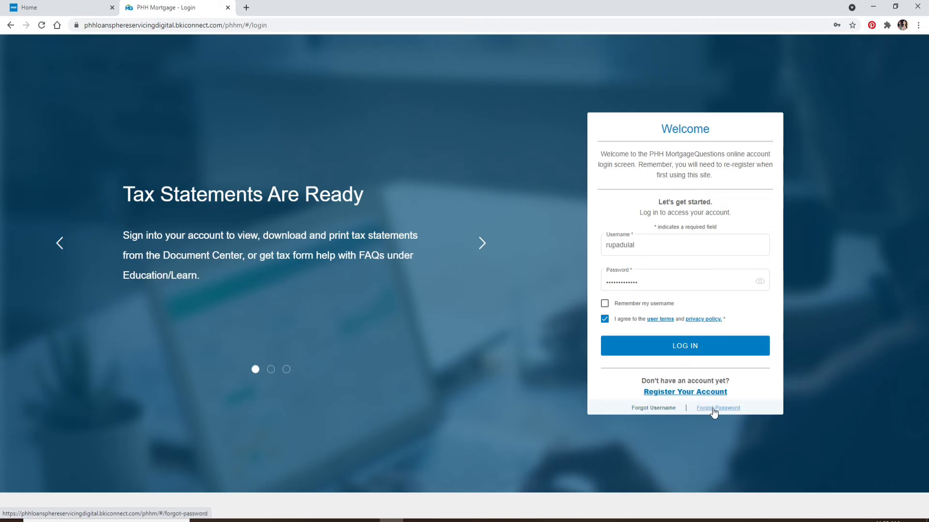
pyautogui.click(680, 345)
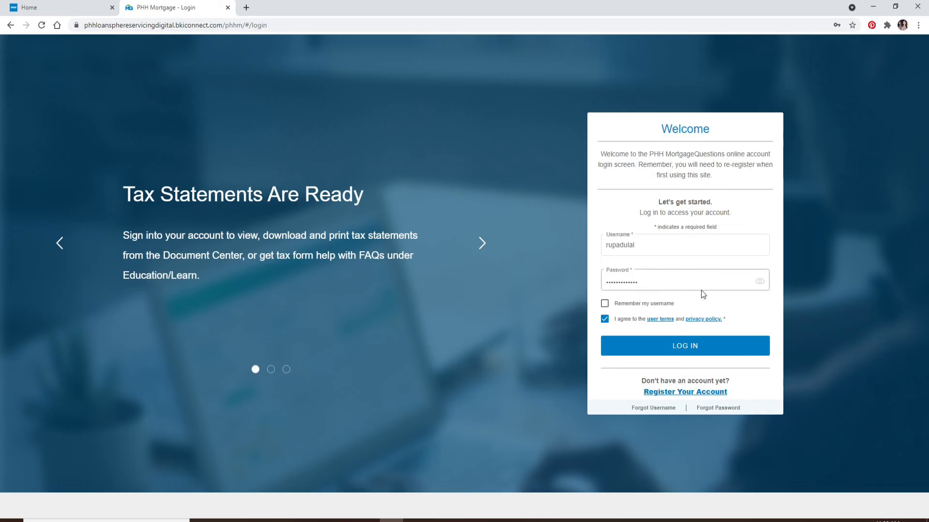
# - Log in with the entered credentials using the LOG IN button
pyautogui.click(684, 346)
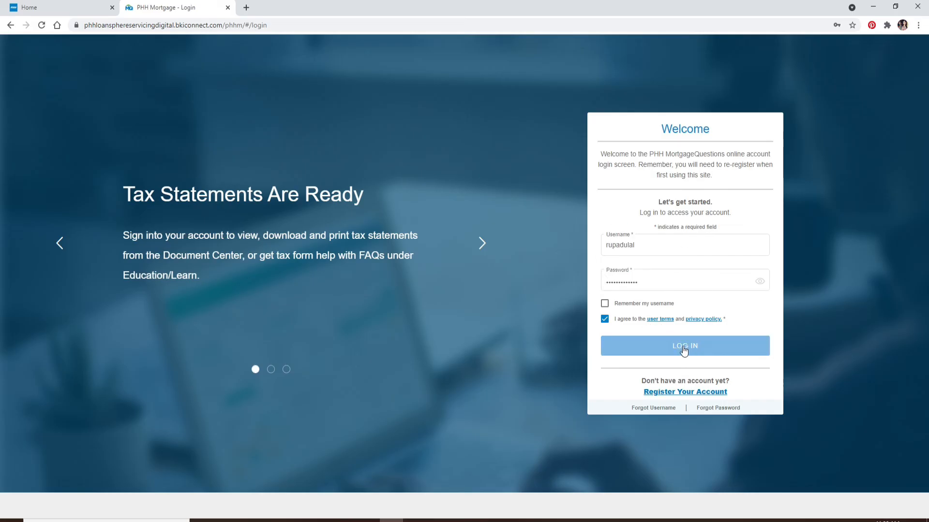